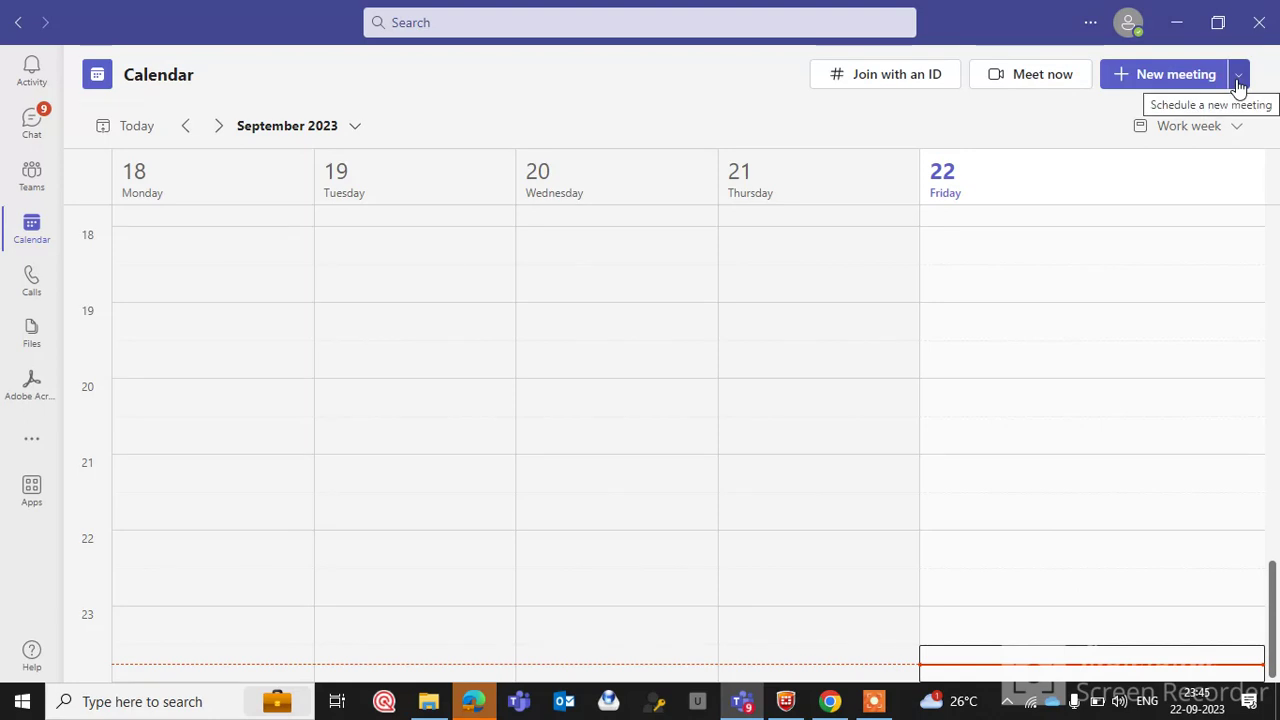
- Choose Live event from the New meeting dropdown to start a new live event
{"action": "left_click", "coordinate": [1238, 80]}
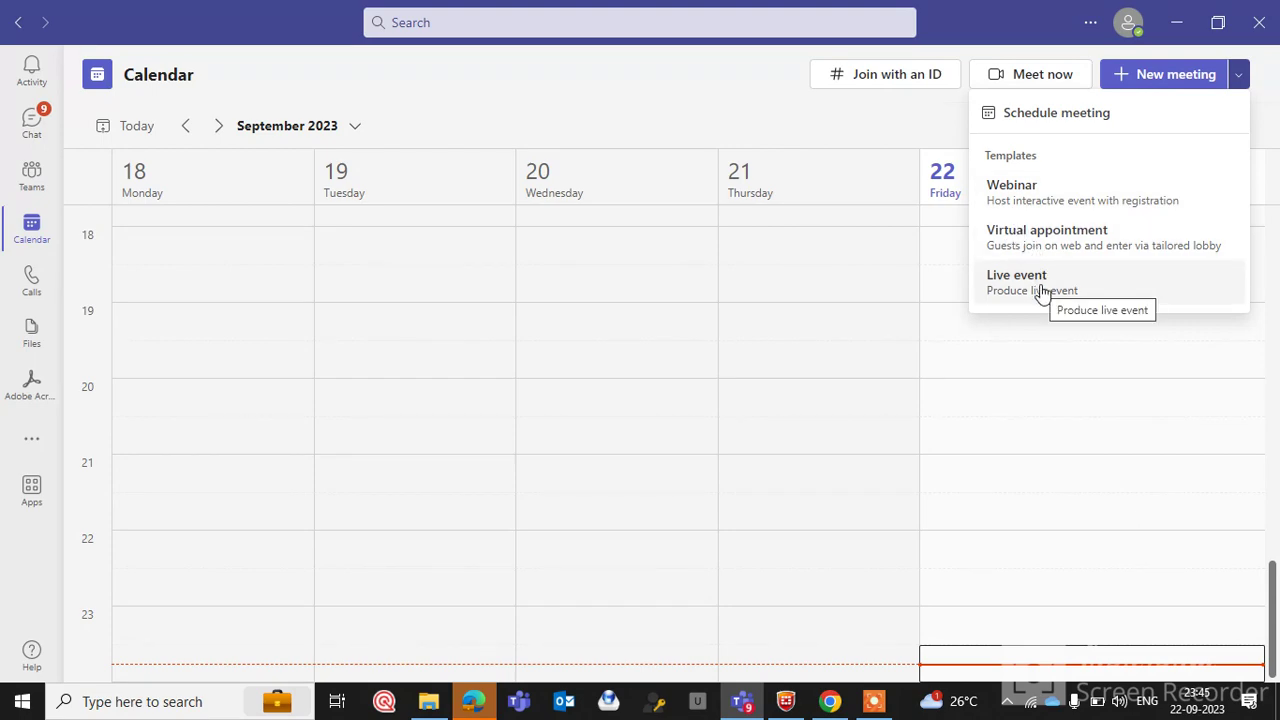
{"action": "left_click", "coordinate": [1040, 287]}
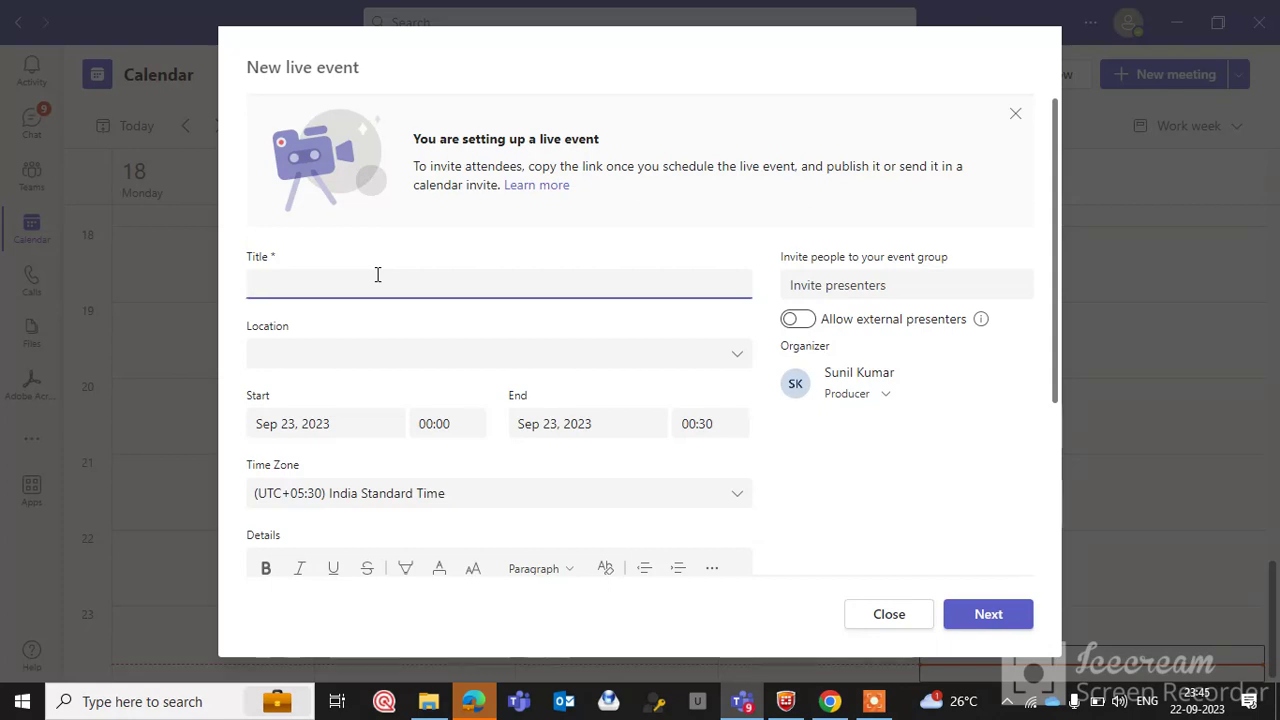
- Title the new event 'Live event', leaving the location empty
{"action": "type", "text": "Liv"}
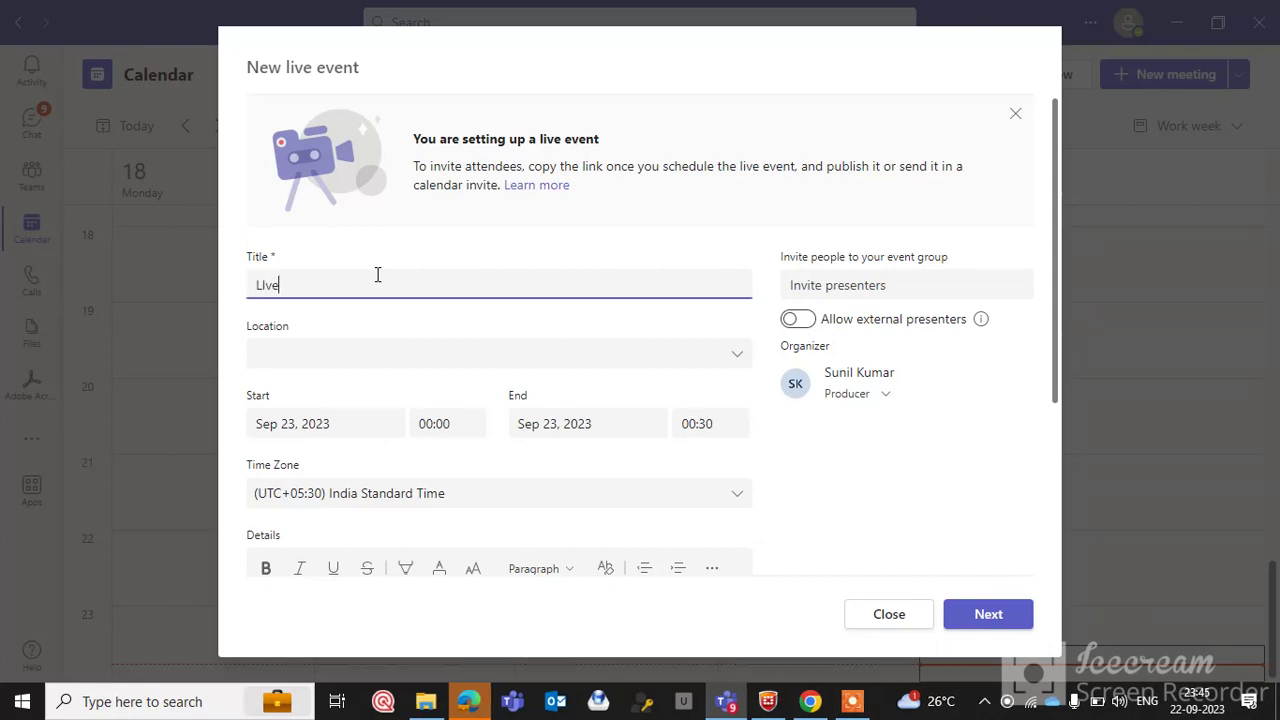
{"action": "type", "text": " e"}
{"action": "key", "text": "BackSpace"}
{"action": "key", "text": "BackSpace"}
{"action": "key", "text": "BackSpace"}
{"action": "key", "text": "BackSpace"}
{"action": "key", "text": "BackSpace"}
{"action": "key", "text": "BackSpace"}
{"action": "type", "text": "ive even"}
{"action": "type", "text": "t"}
{"action": "left_click", "coordinate": [290, 356]}
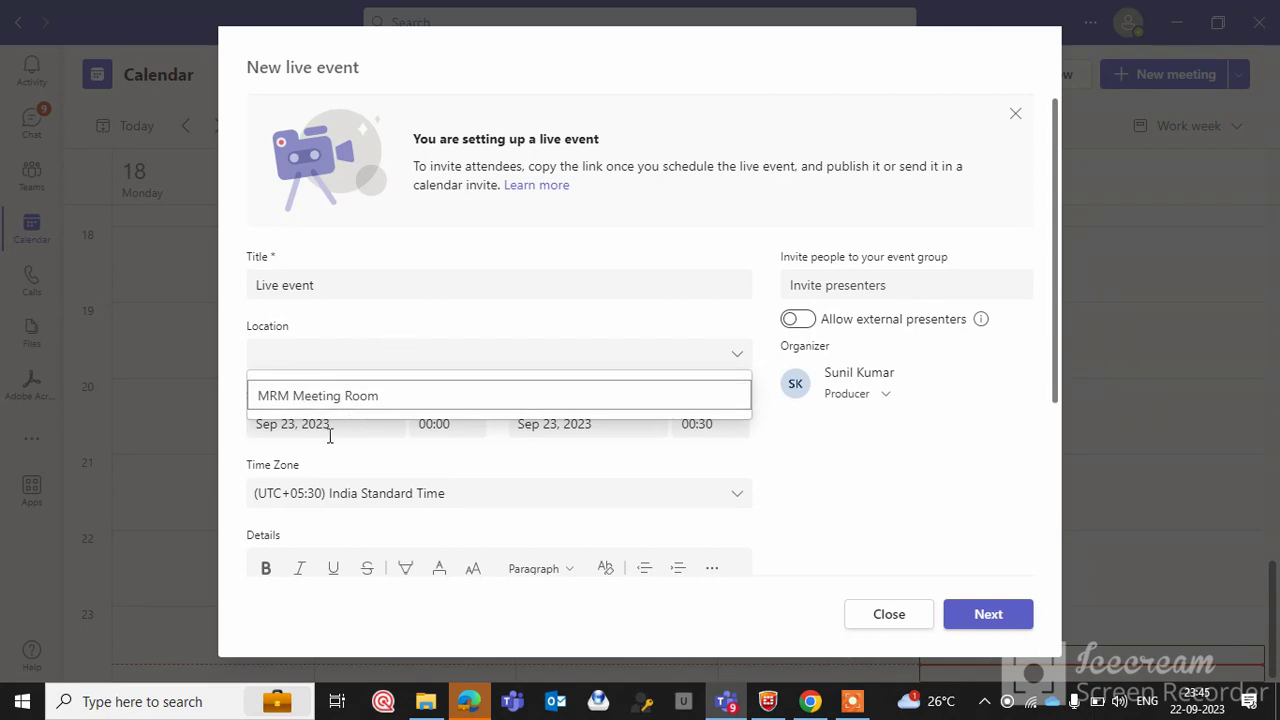
{"action": "left_click", "coordinate": [245, 434]}
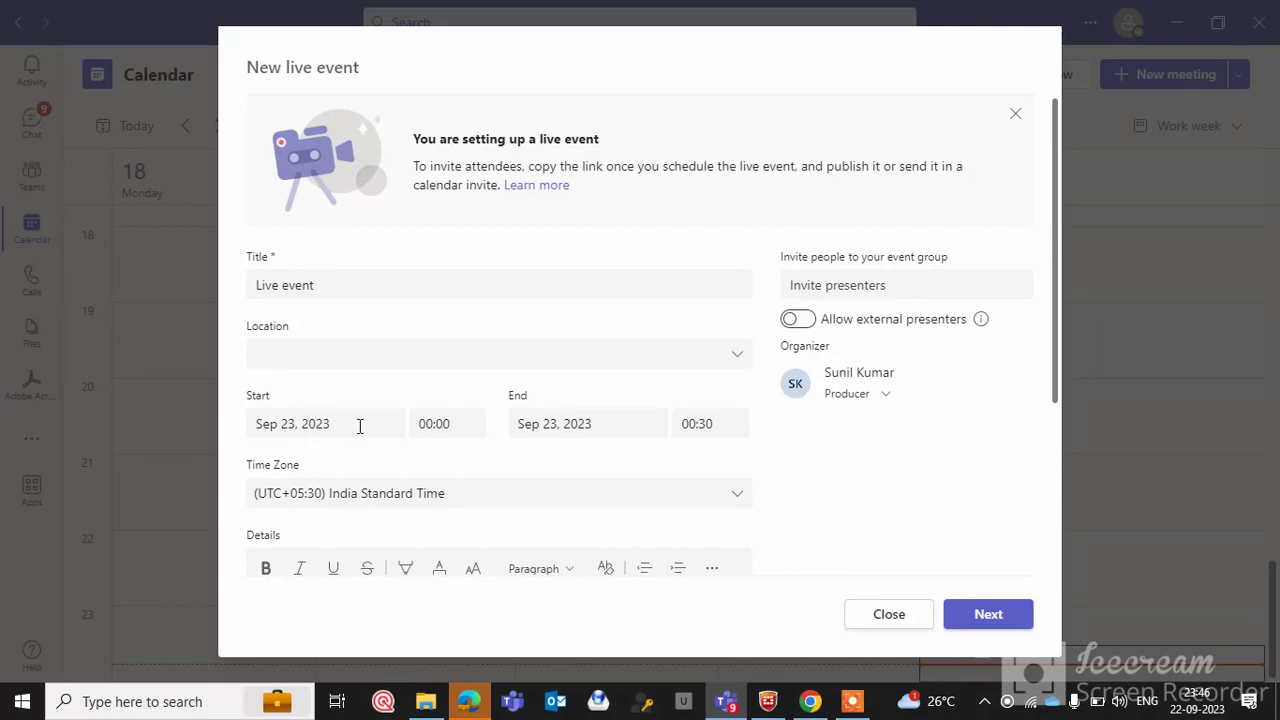
- Set the event's start time to 10:00 and end time to 11:00
{"action": "left_click", "coordinate": [448, 425]}
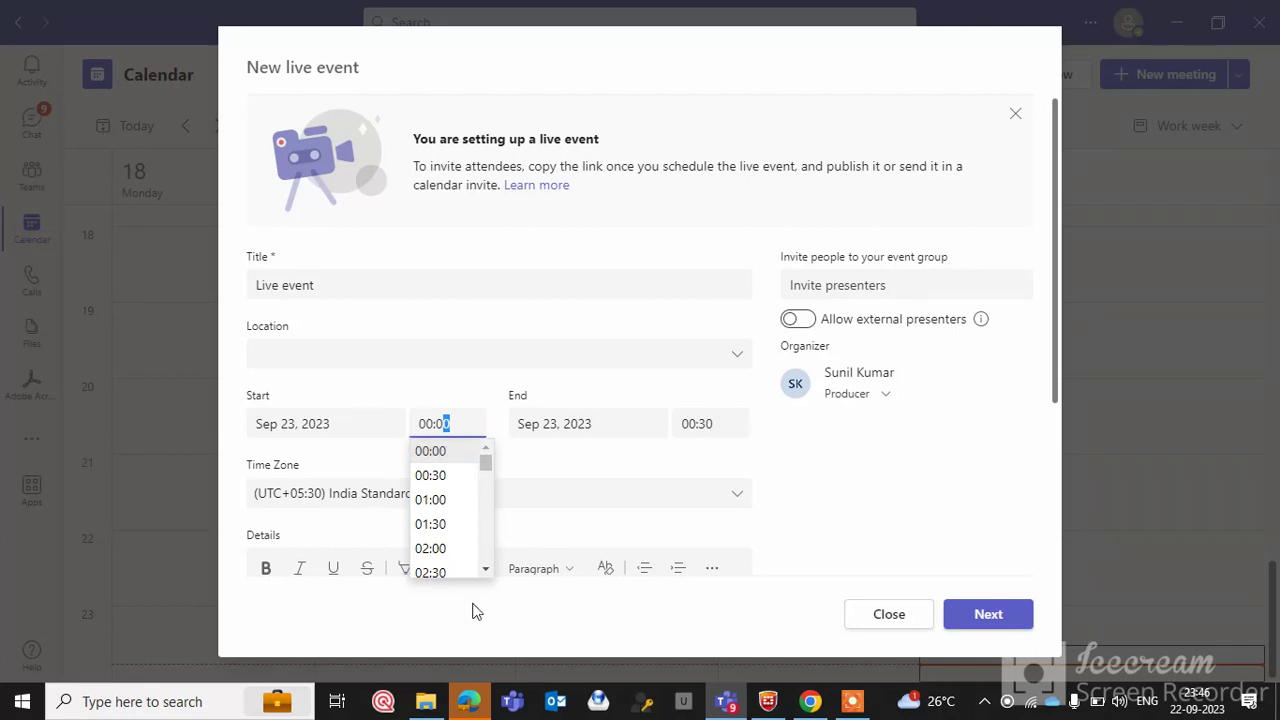
{"action": "left_click", "coordinate": [486, 569]}
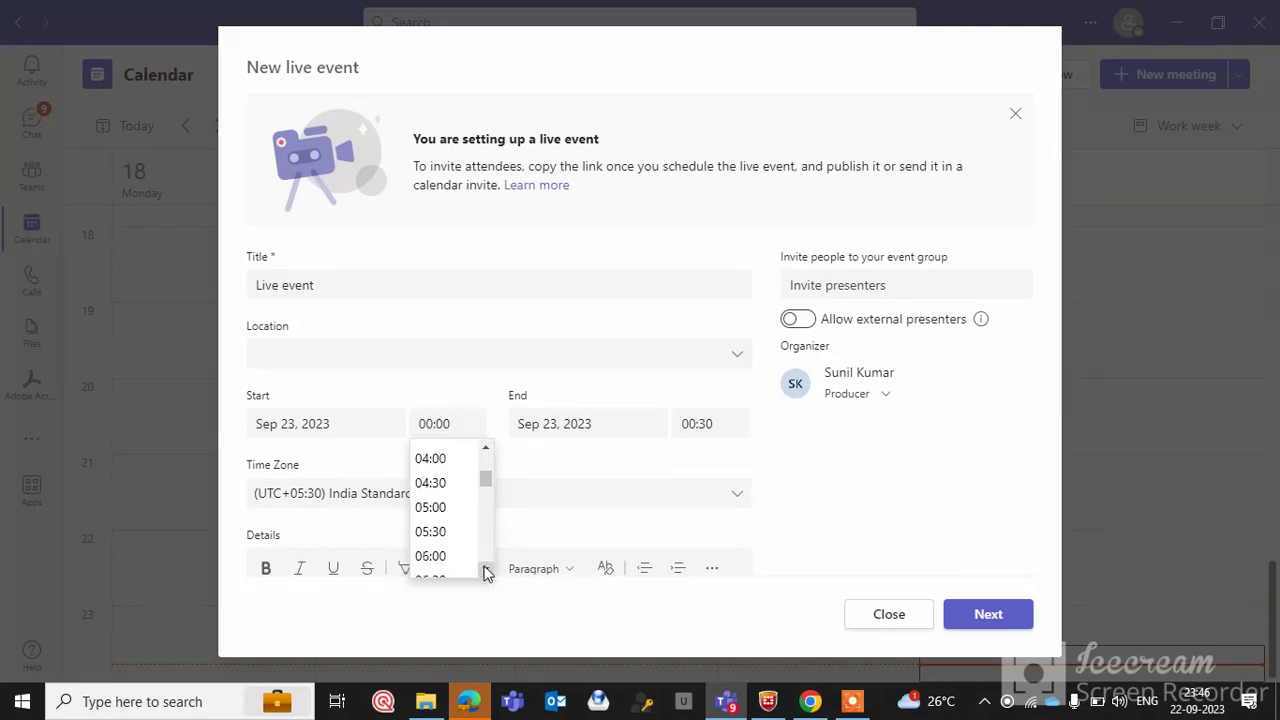
{"action": "left_click", "coordinate": [486, 569]}
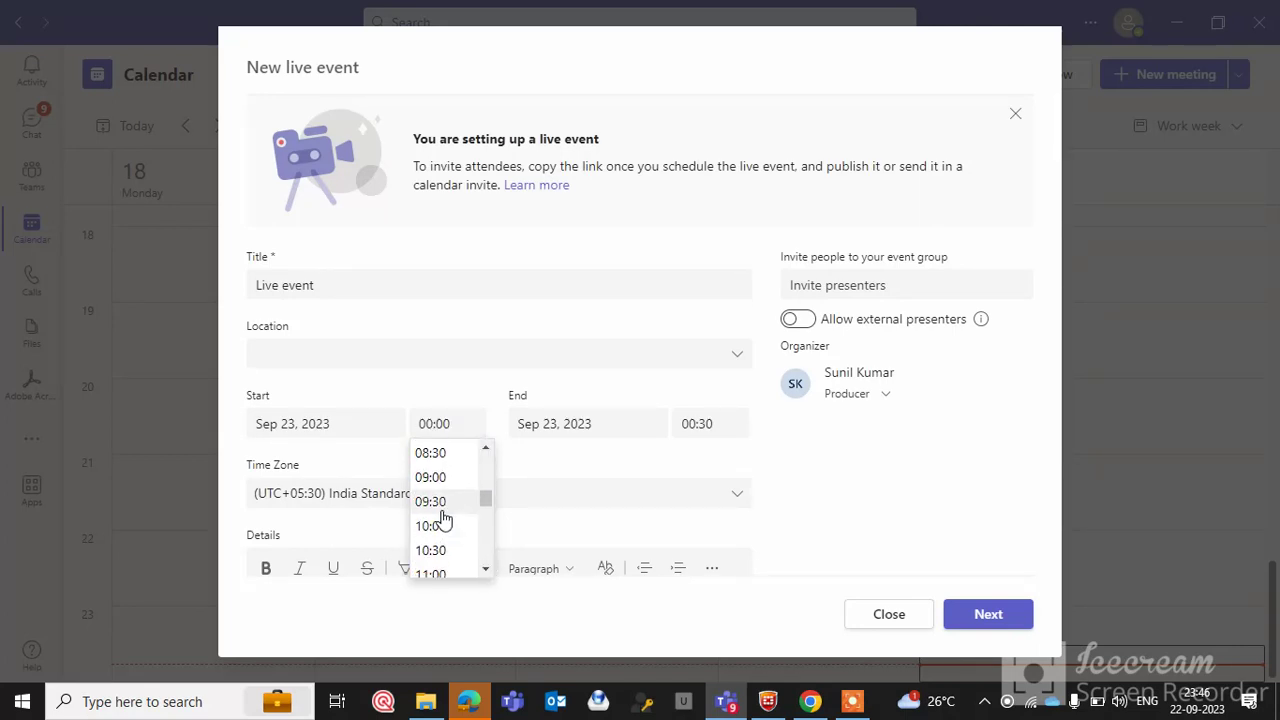
{"action": "left_click", "coordinate": [438, 526]}
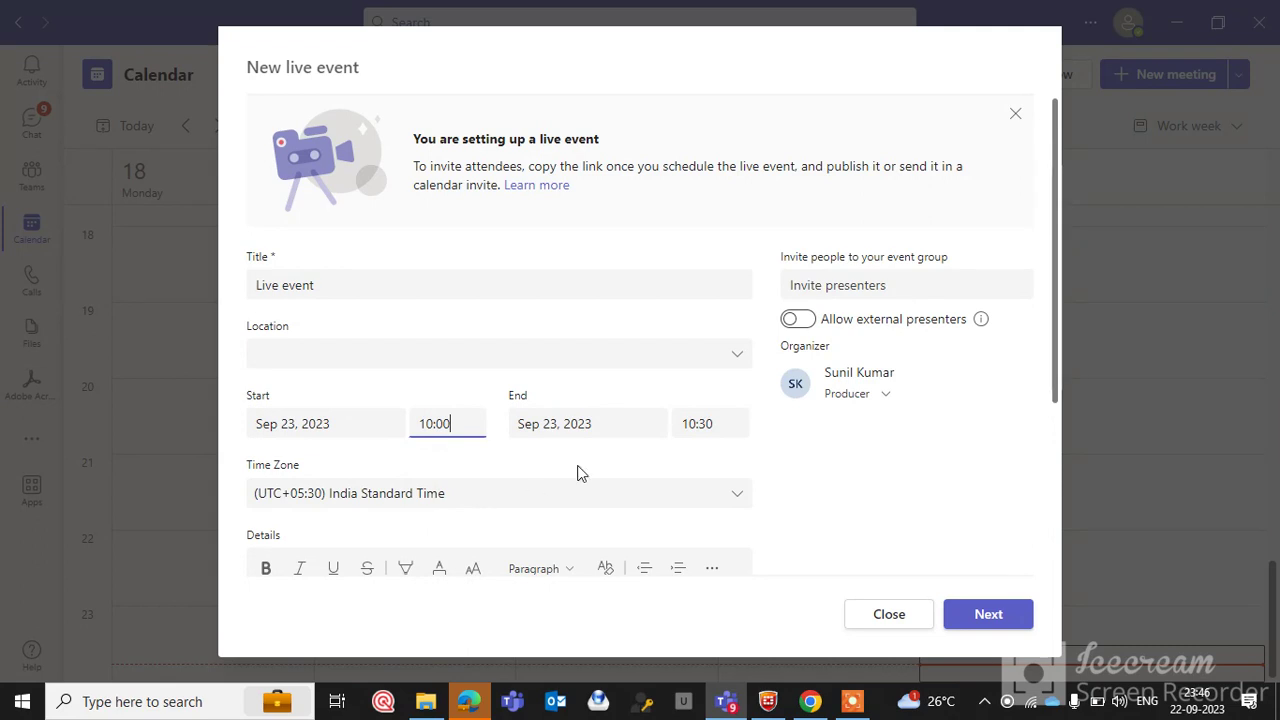
{"action": "left_click", "coordinate": [714, 420]}
{"action": "left_click", "coordinate": [710, 498]}
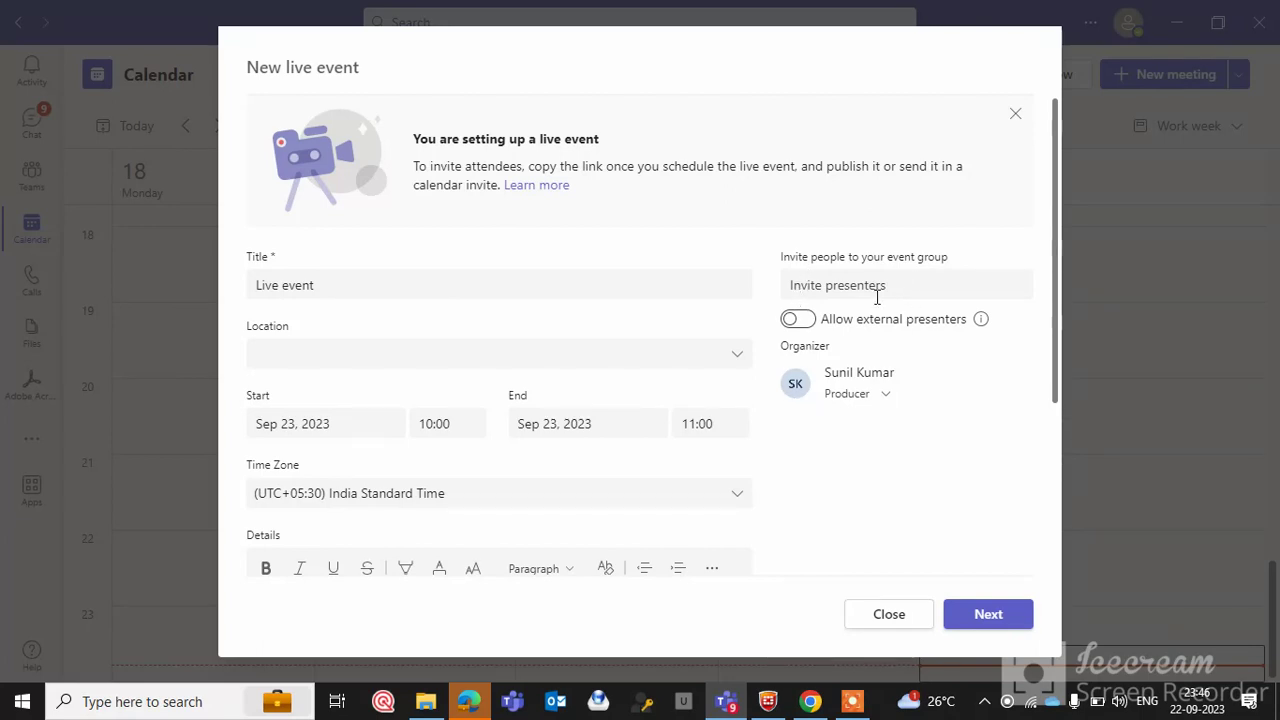
- Keep the organizer's role as Producer and turn on Allow external presenters
{"action": "left_click", "coordinate": [885, 396]}
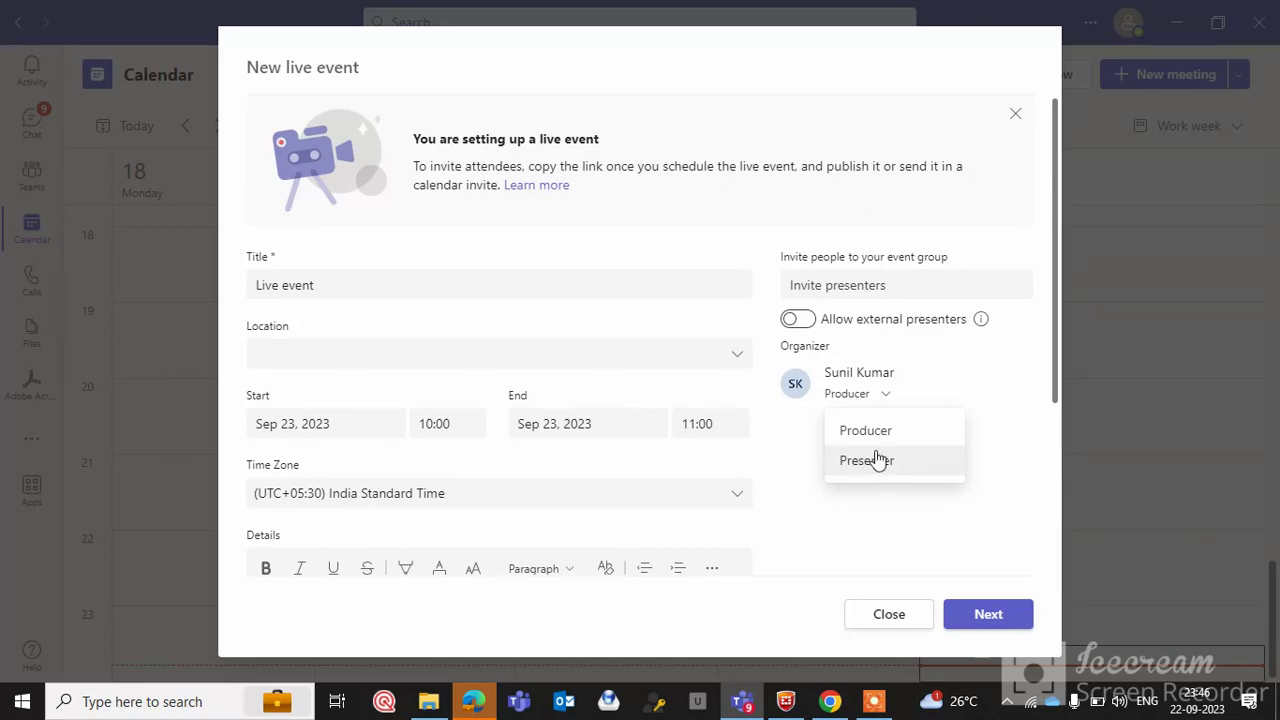
{"action": "left_click", "coordinate": [905, 299]}
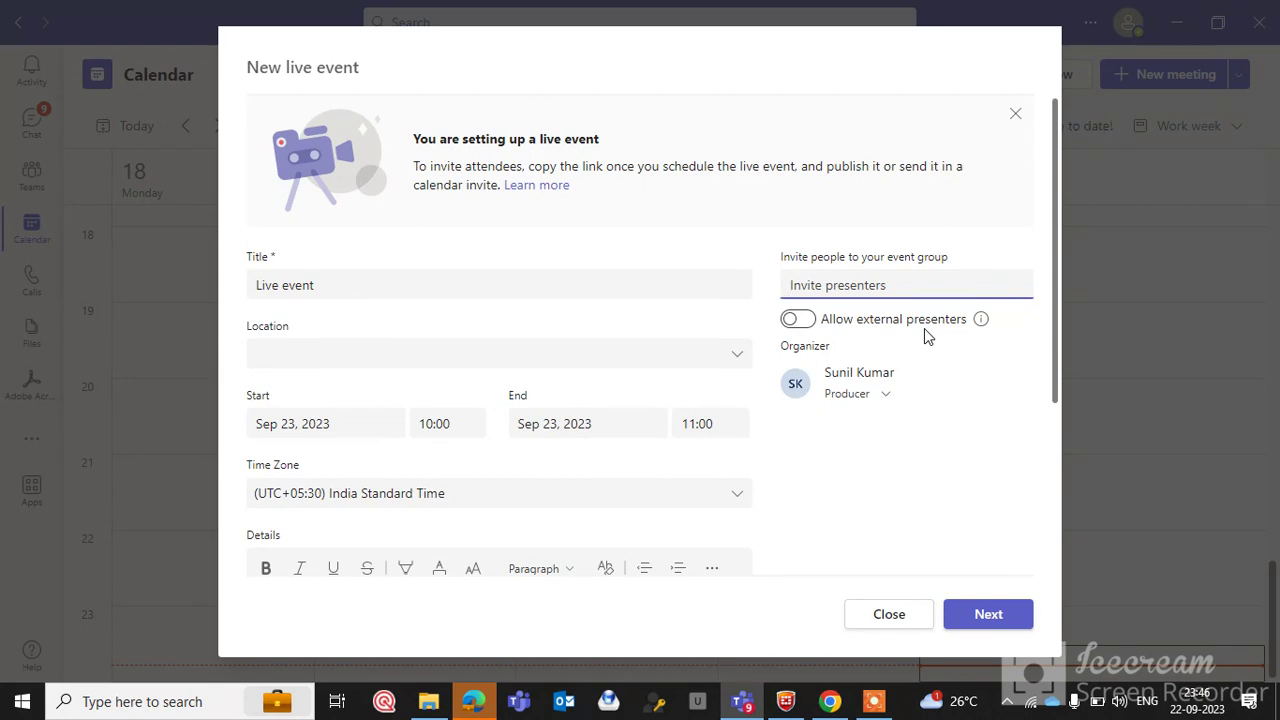
{"action": "left_click", "coordinate": [810, 322]}
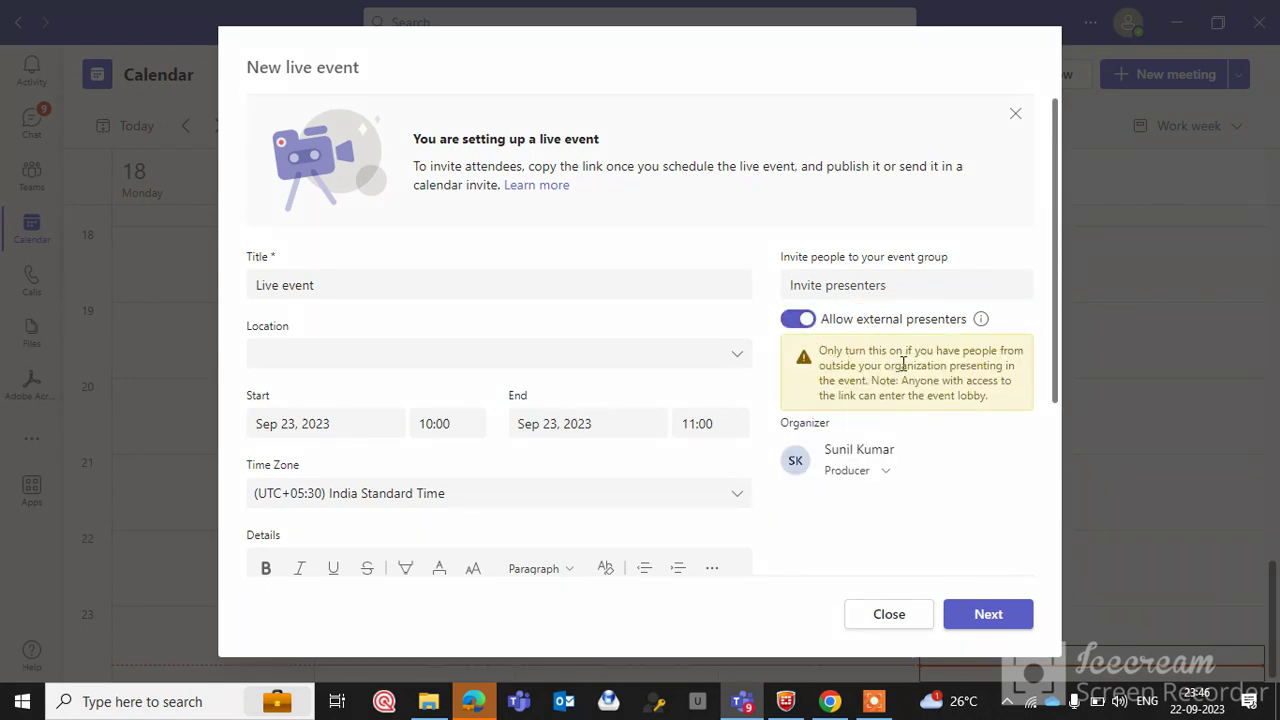
- Invite the first external guest by e-mail address as a presenter
{"action": "left_click", "coordinate": [849, 289]}
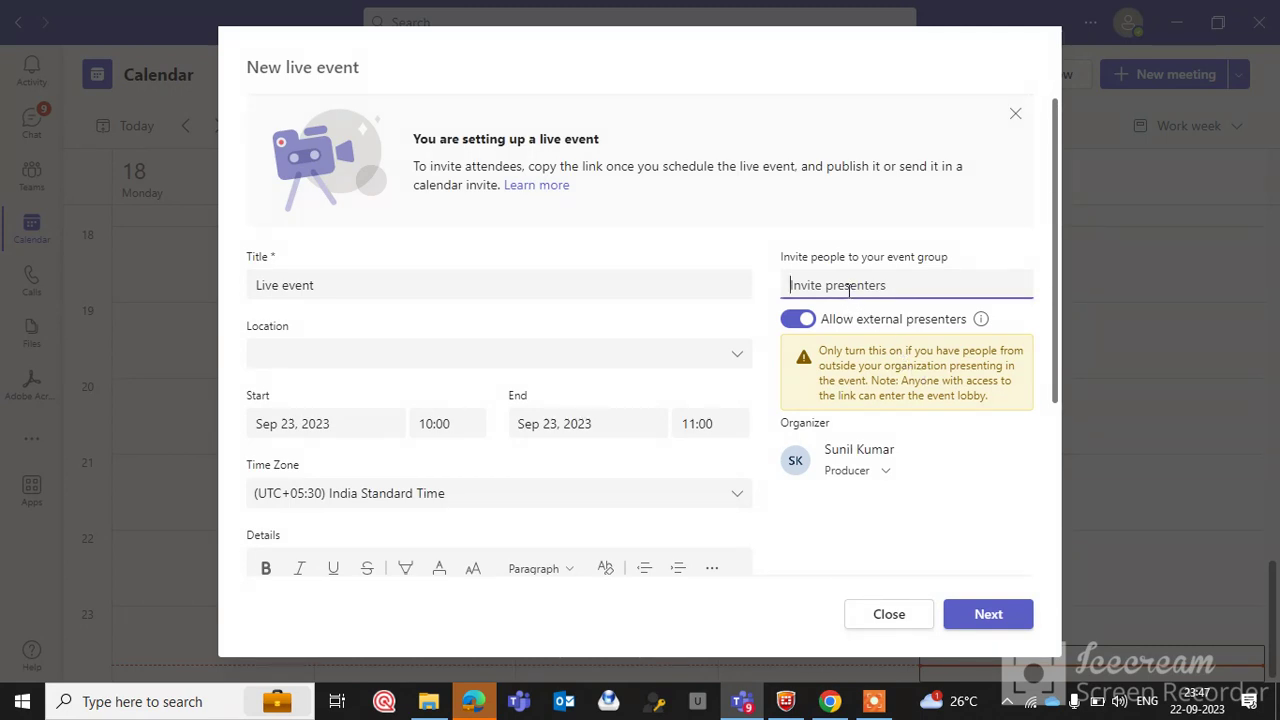
{"action": "type", "text": "k"}
{"action": "key", "text": "BackSpace"}
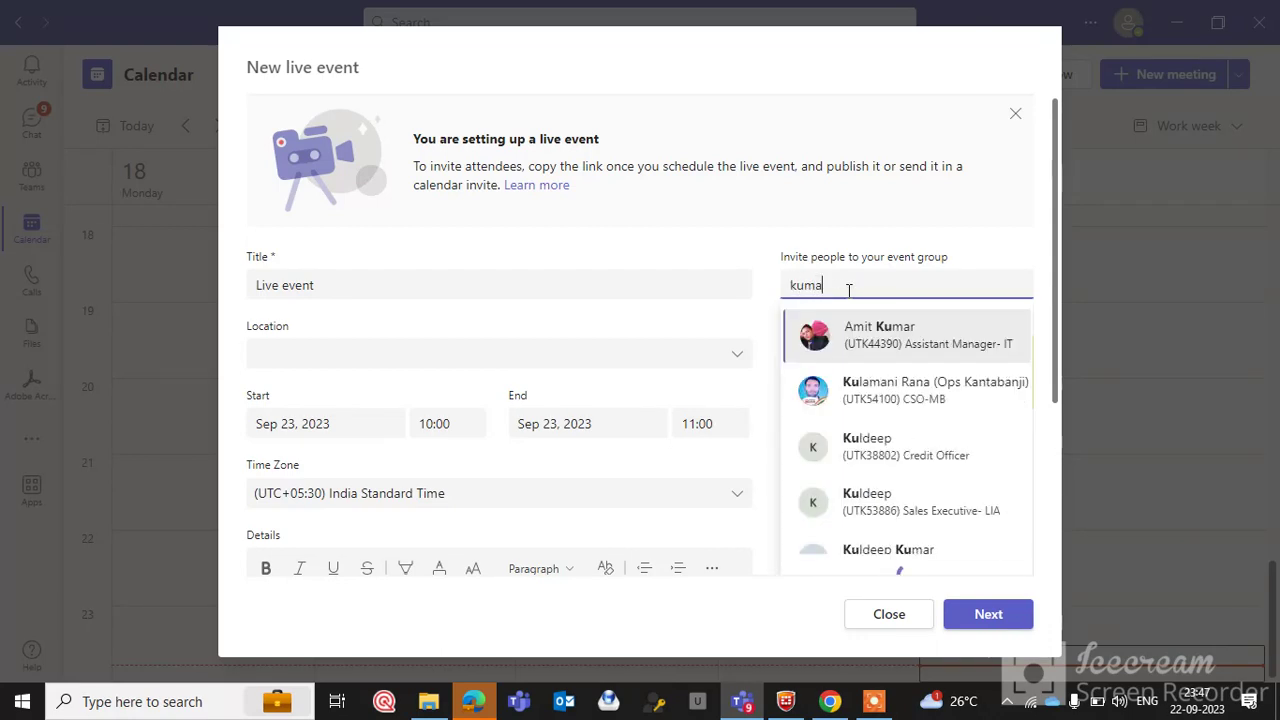
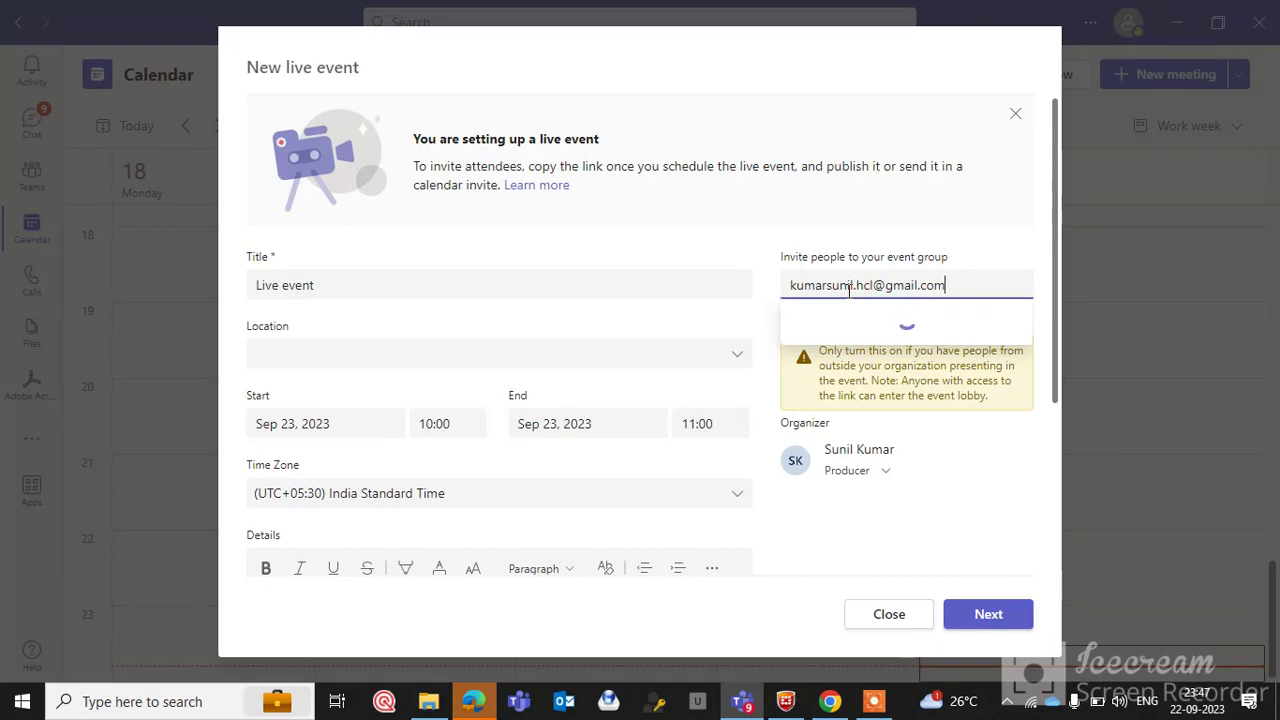
{"action": "left_click", "coordinate": [872, 361]}
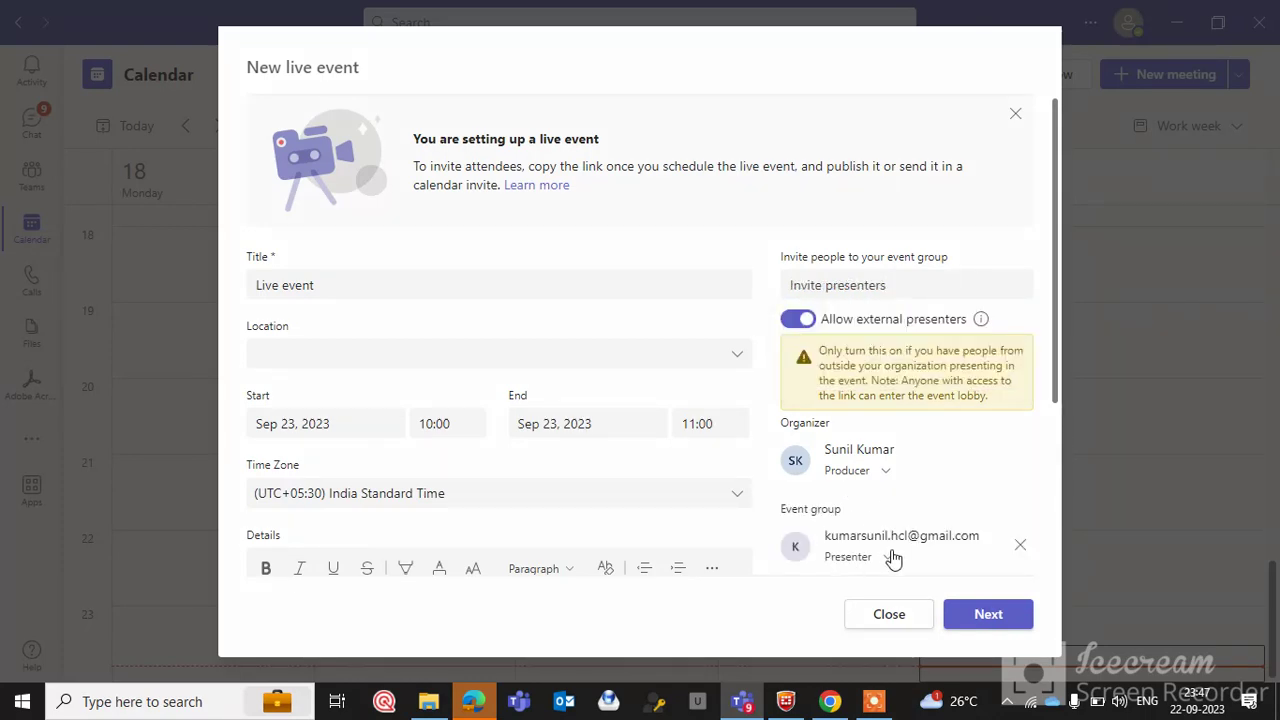
- Invite the second external guest by e-mail address as a presenter
{"action": "left_click", "coordinate": [917, 284]}
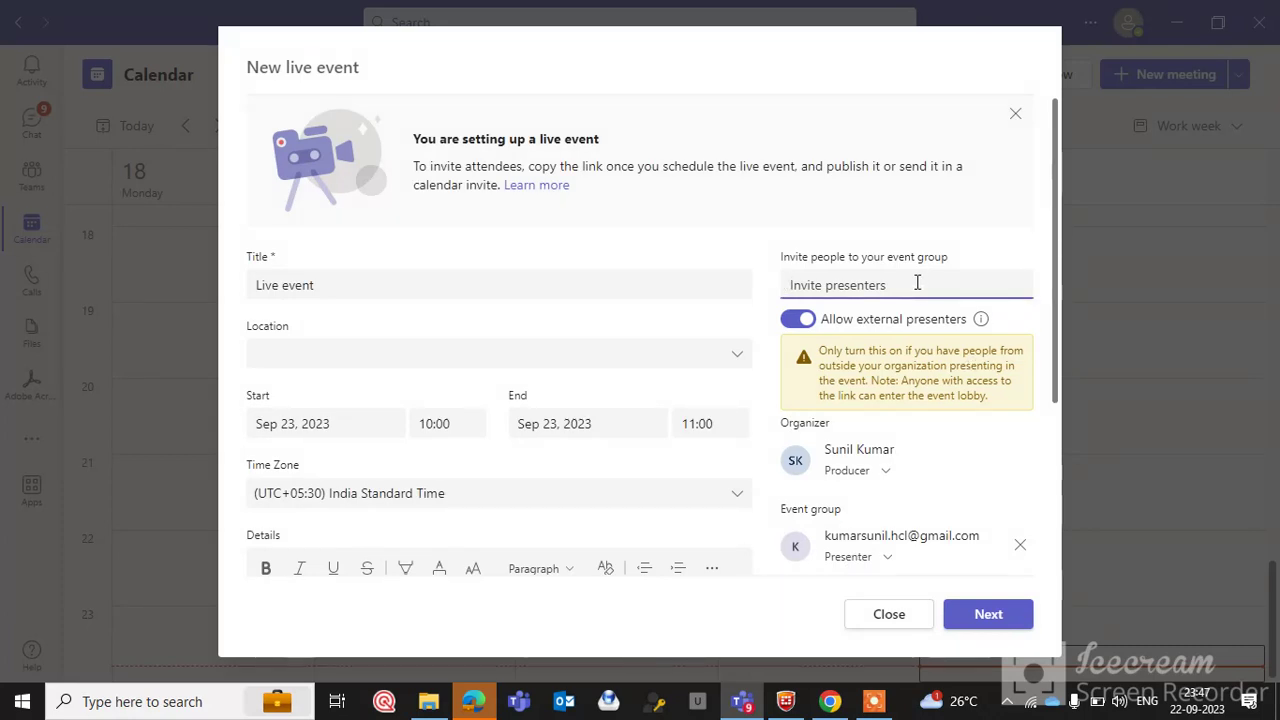
{"action": "type", "text": "s"}
{"action": "key", "text": "BackSpace"}
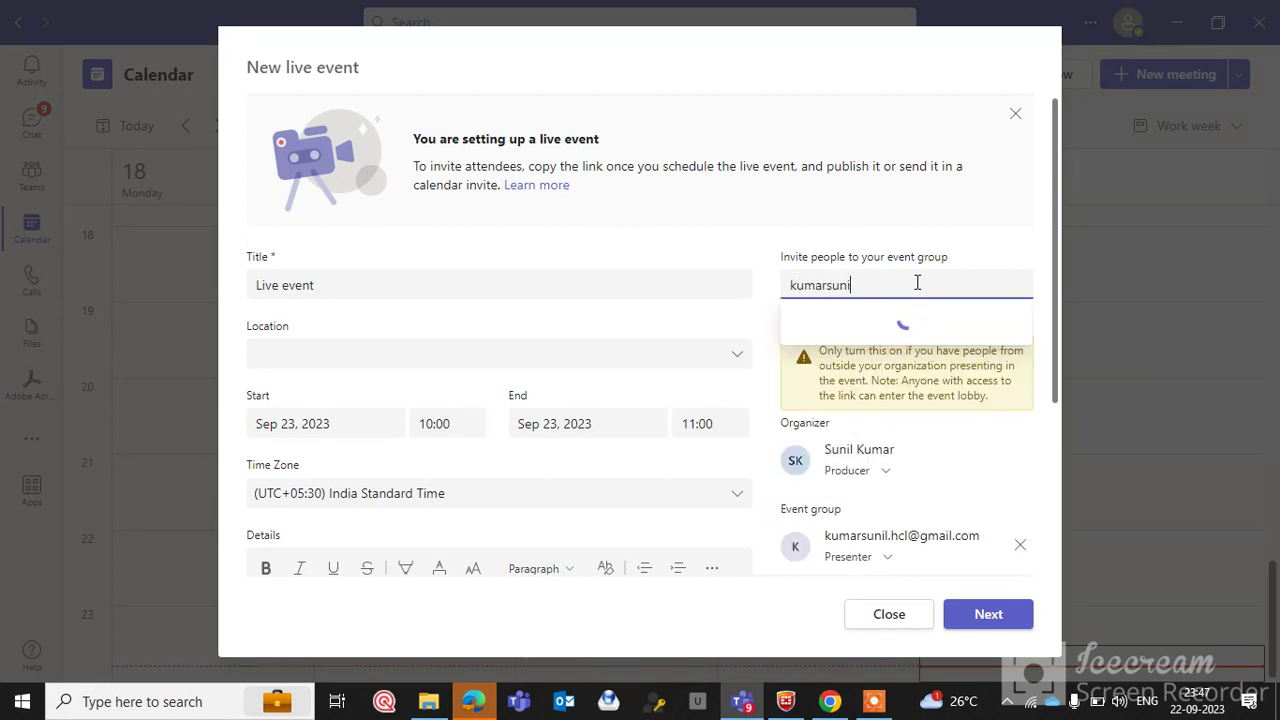
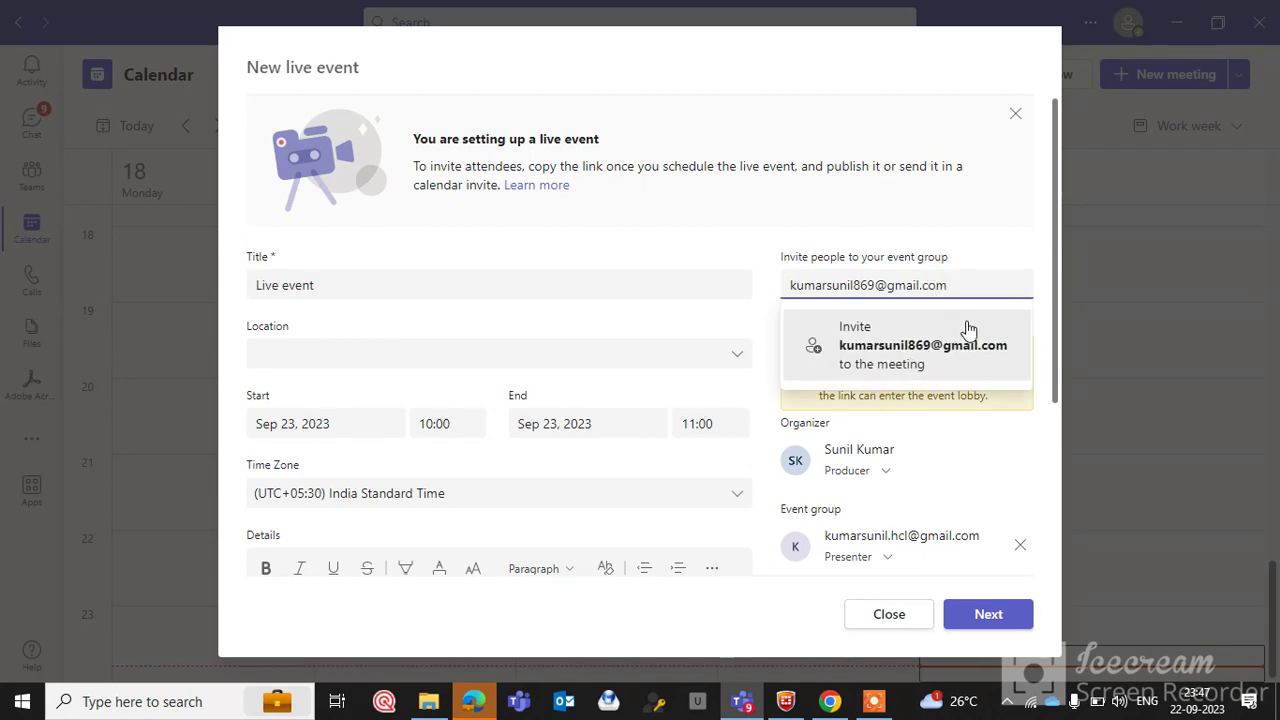
{"action": "left_click", "coordinate": [934, 362]}
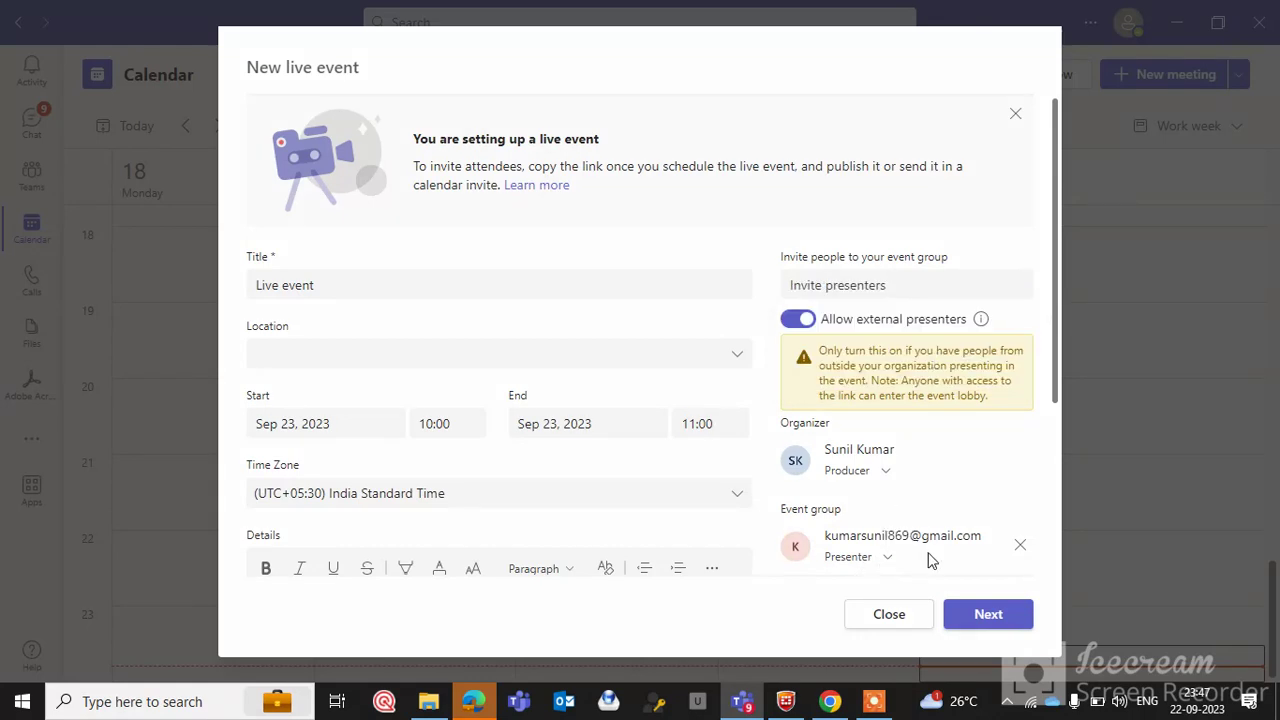
- Change the first external guest's role to Producer and continue to the permissions page
{"action": "mouse_move", "coordinate": [1055, 400]}
{"action": "left_mouse_down"}
{"action": "mouse_move", "coordinate": [1043, 480]}
{"action": "mouse_move", "coordinate": [1041, 459]}
{"action": "left_mouse_up"}
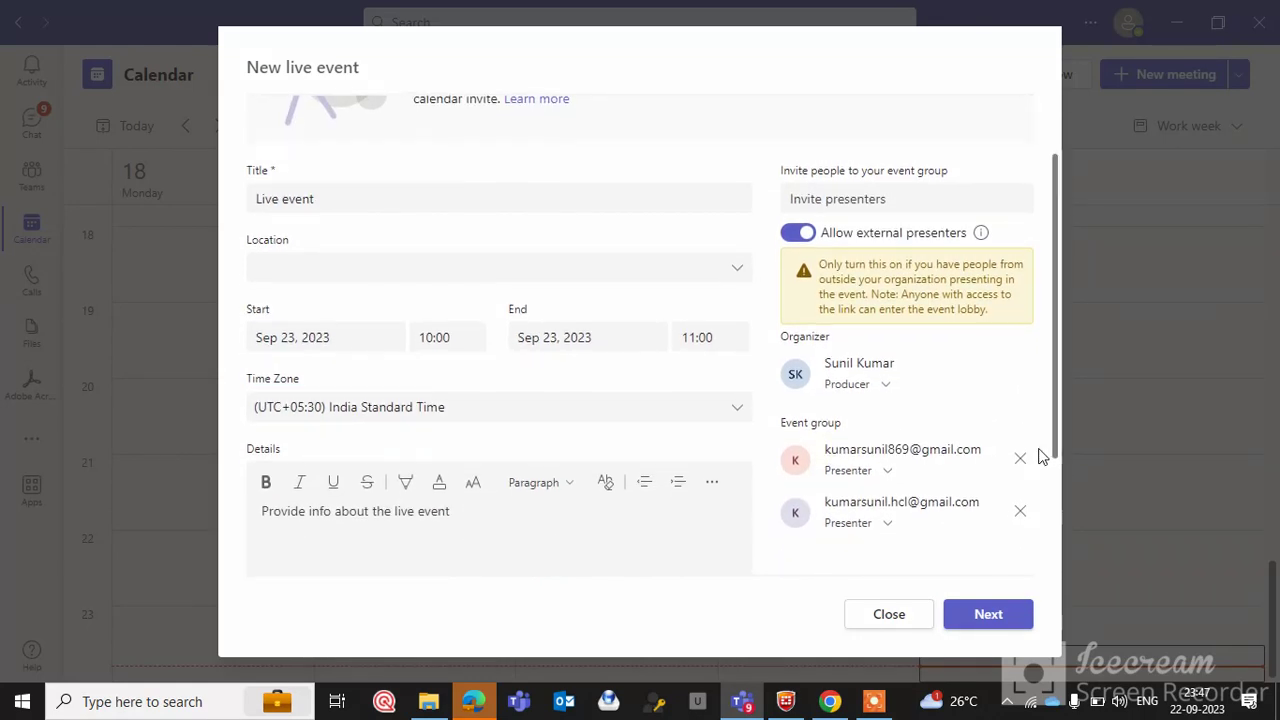
{"action": "left_click", "coordinate": [888, 472]}
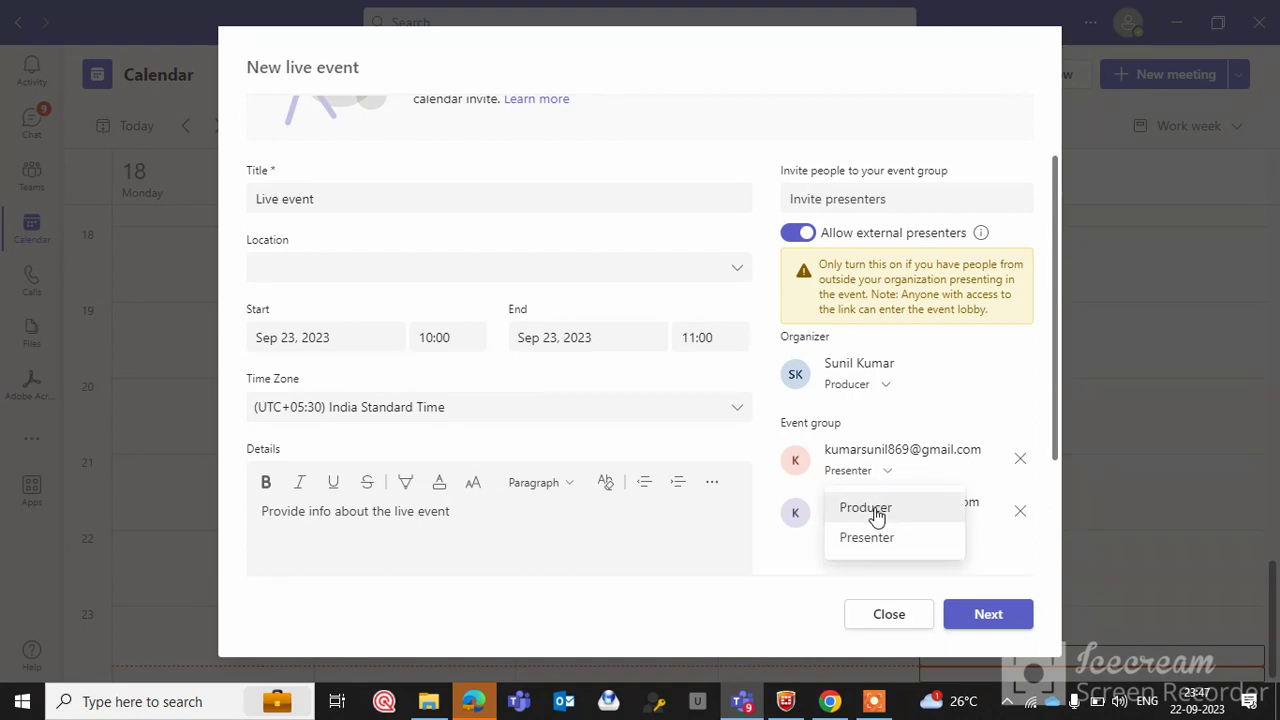
{"action": "left_click", "coordinate": [866, 508]}
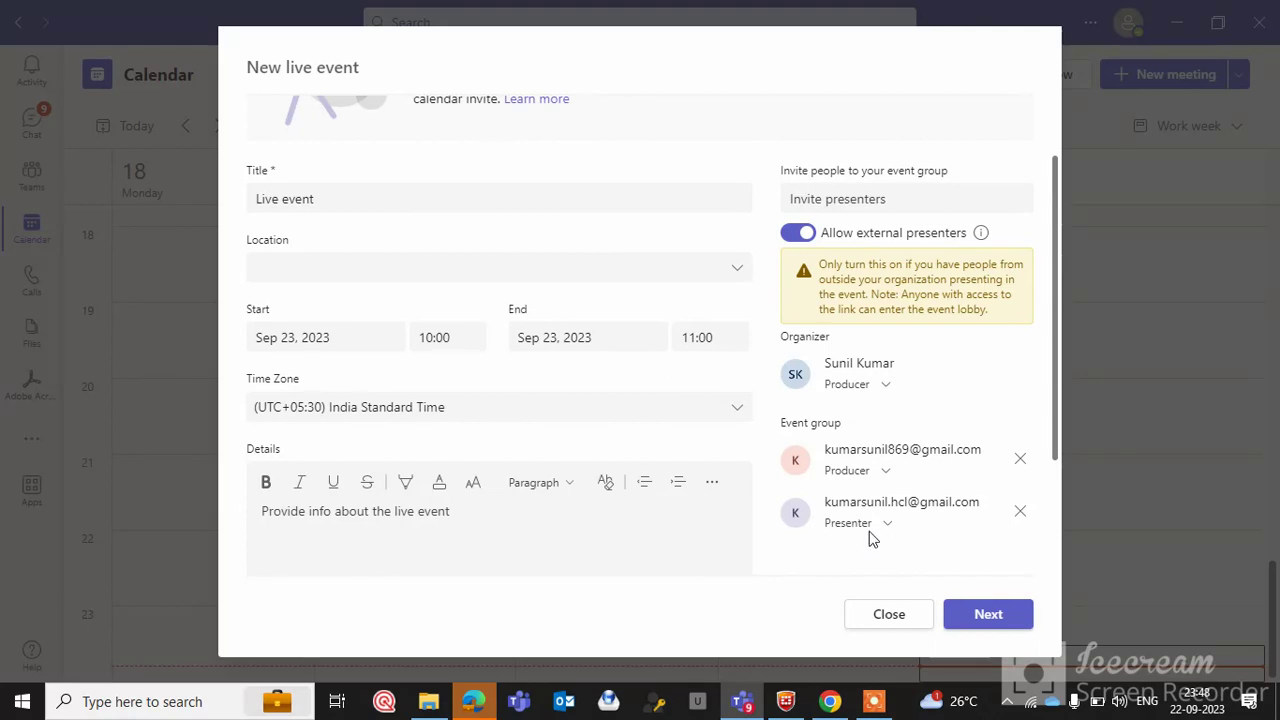
{"action": "left_click", "coordinate": [988, 616]}
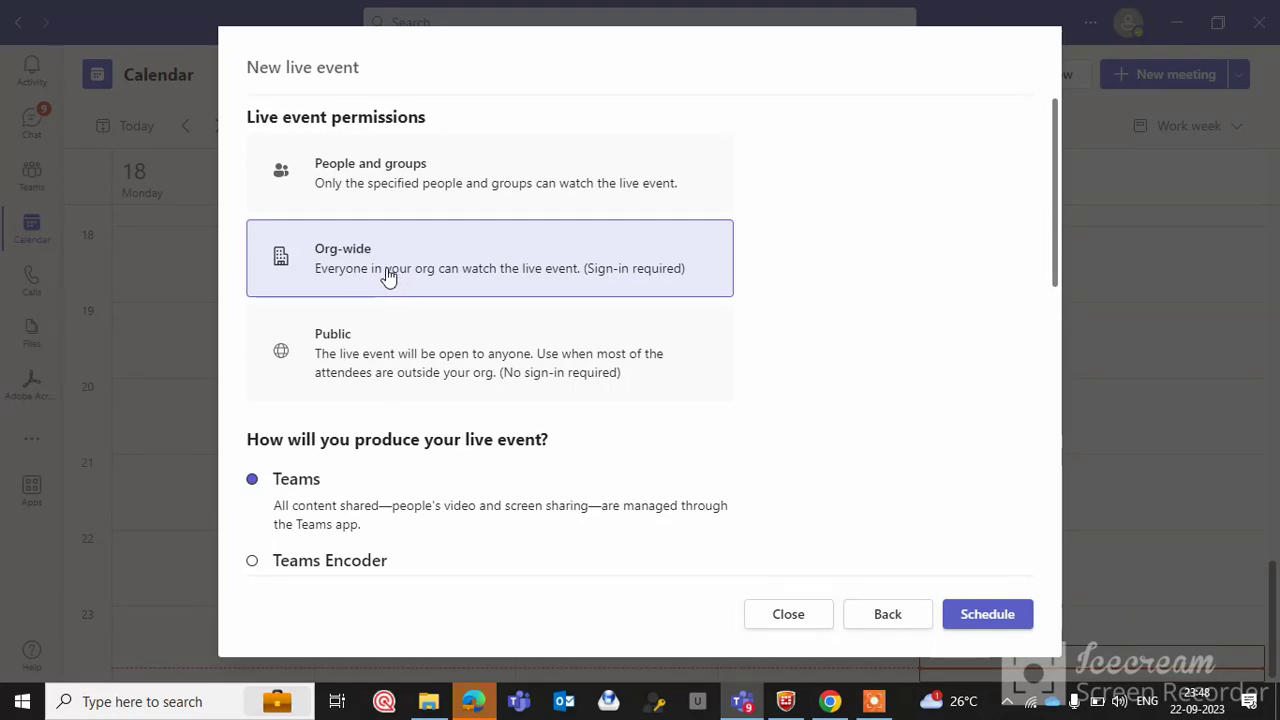
- Make the event Public, disable recording for attendees, and schedule it
{"action": "left_click", "coordinate": [367, 362]}
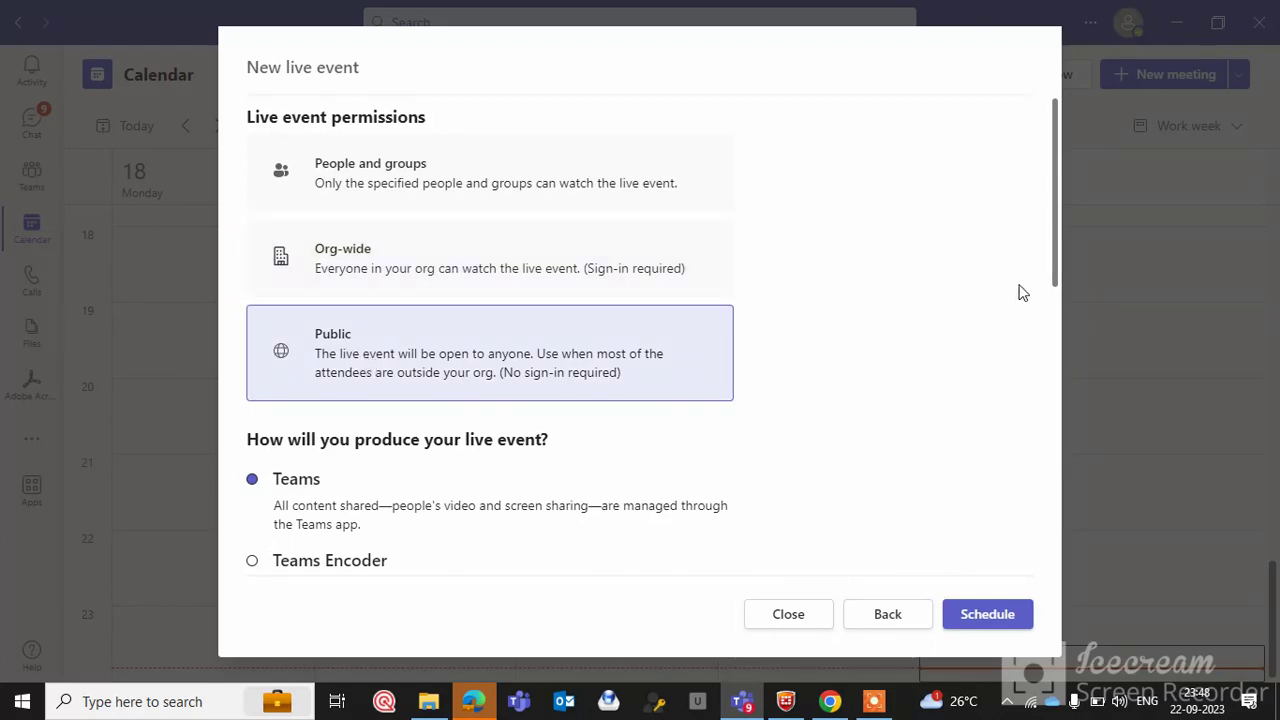
{"action": "scroll", "coordinate": [1052, 257], "scroll_direction": "down", "scroll_amount": 2}
{"action": "left_click_drag", "start_coordinate": [1049, 257], "coordinate": [1051, 408]}
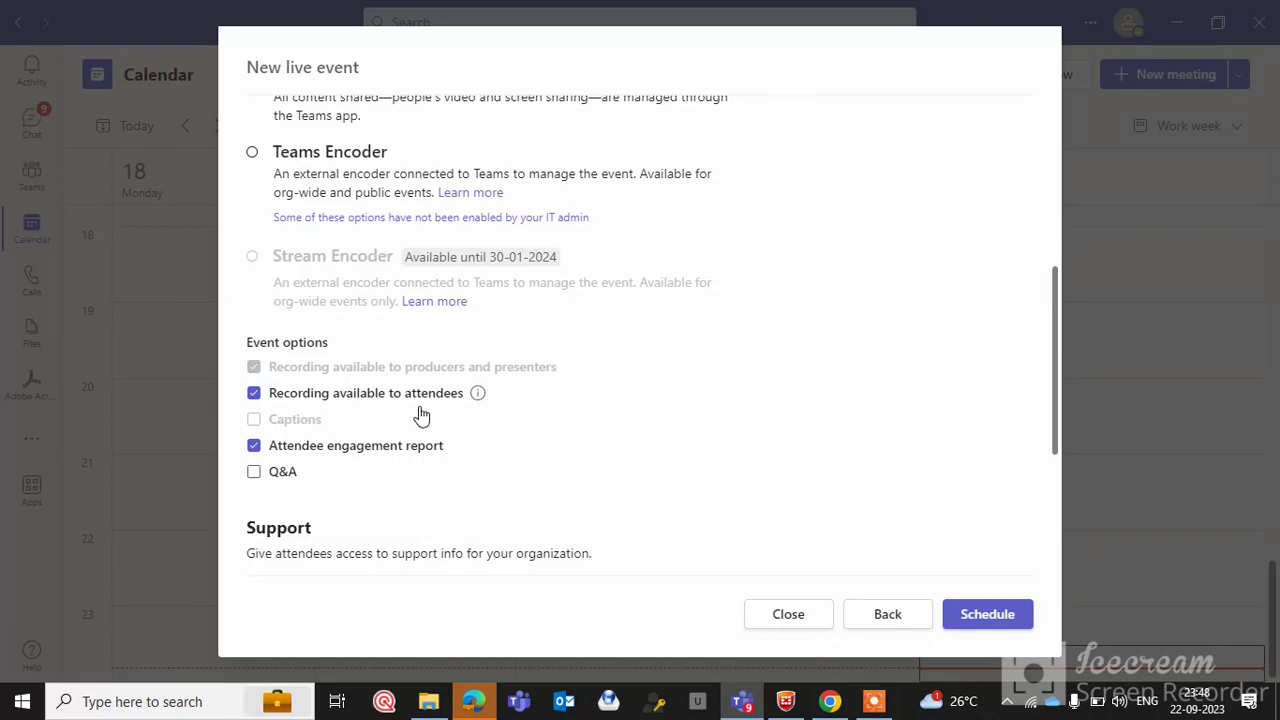
{"action": "left_click", "coordinate": [258, 398]}
{"action": "left_click", "coordinate": [965, 621]}
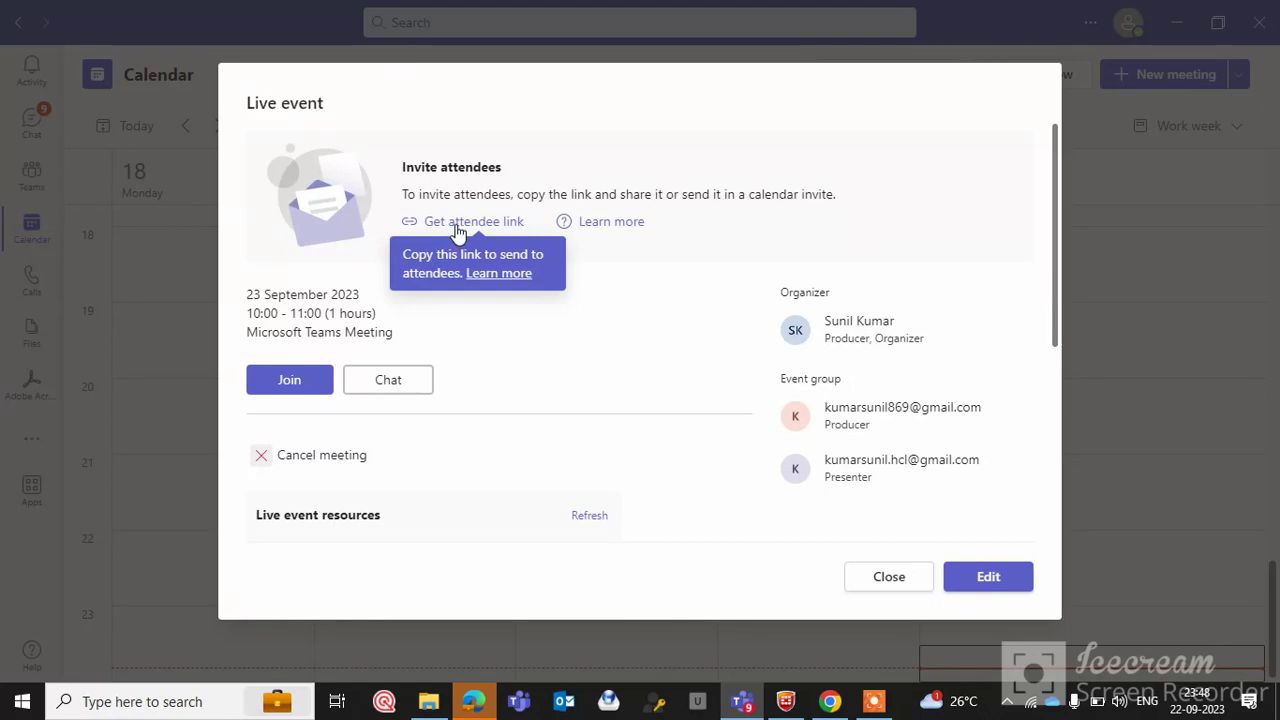
- Copy the attendee link from the scheduled event's details
{"action": "left_click", "coordinate": [457, 225]}
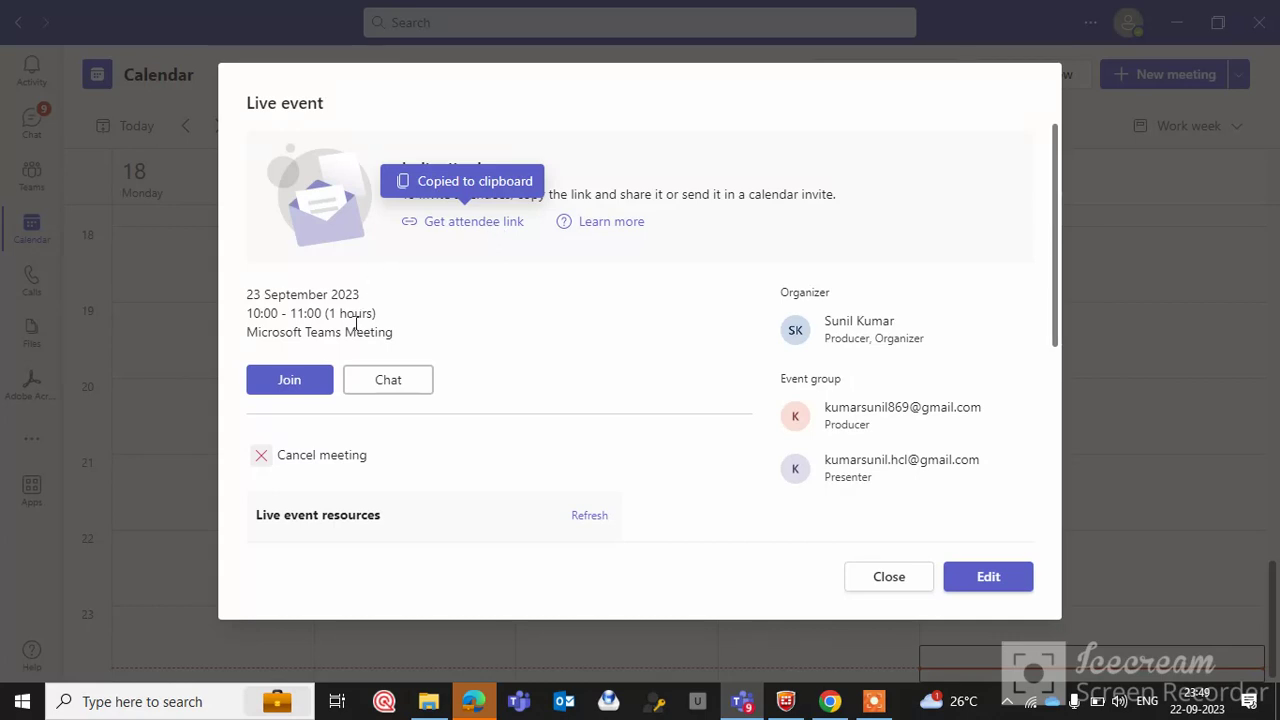
- Join the scheduled live event as producer into its pre-live view
{"action": "left_click", "coordinate": [300, 382]}
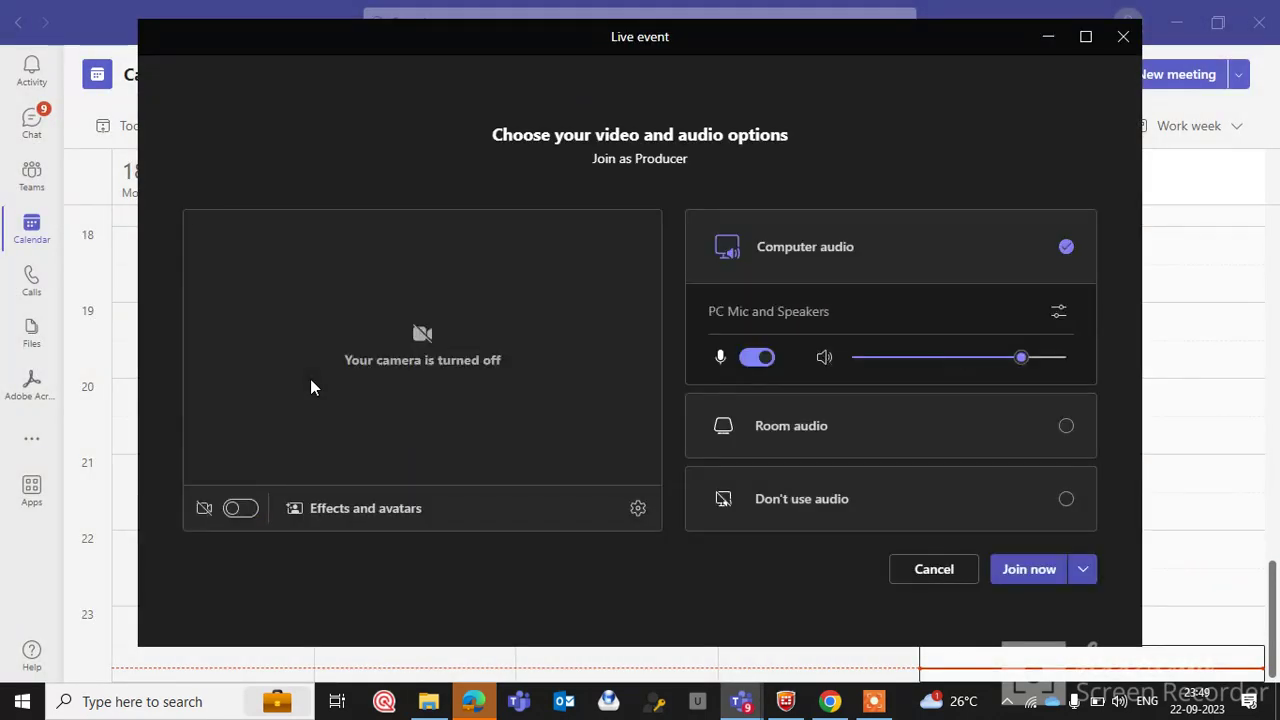
{"action": "left_click", "coordinate": [1033, 580]}
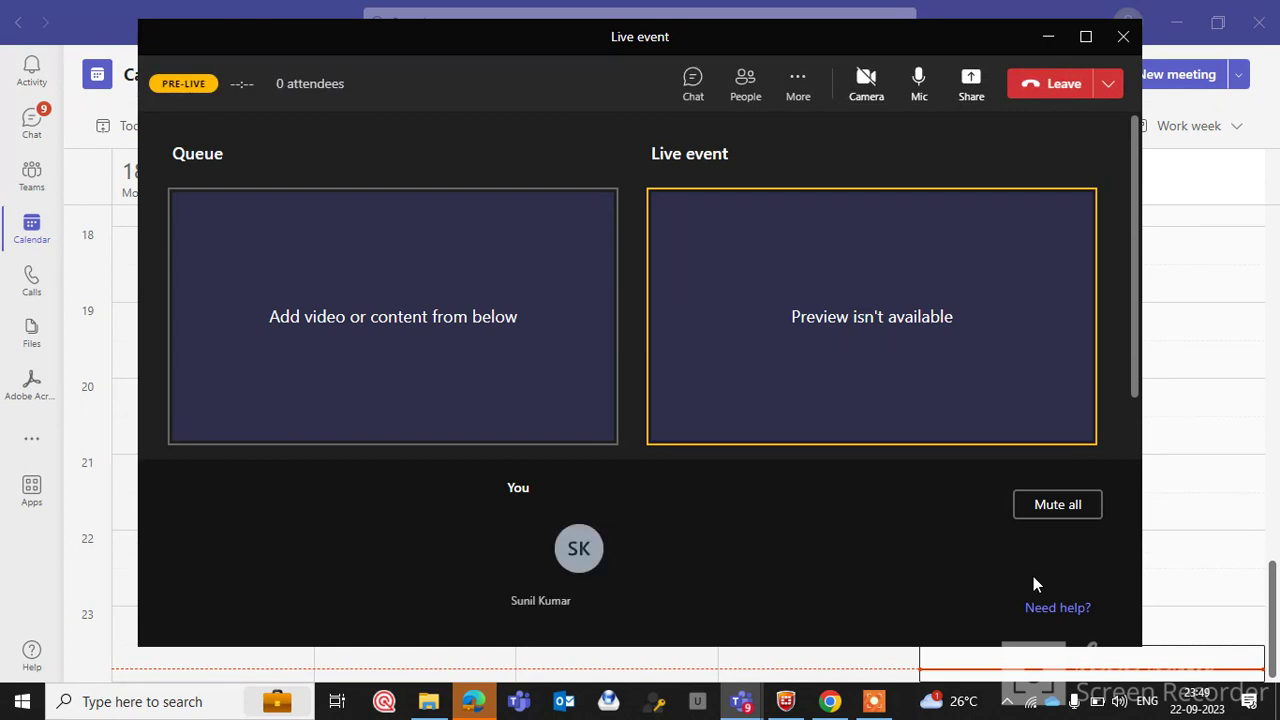
{"action": "left_click", "coordinate": [874, 701]}
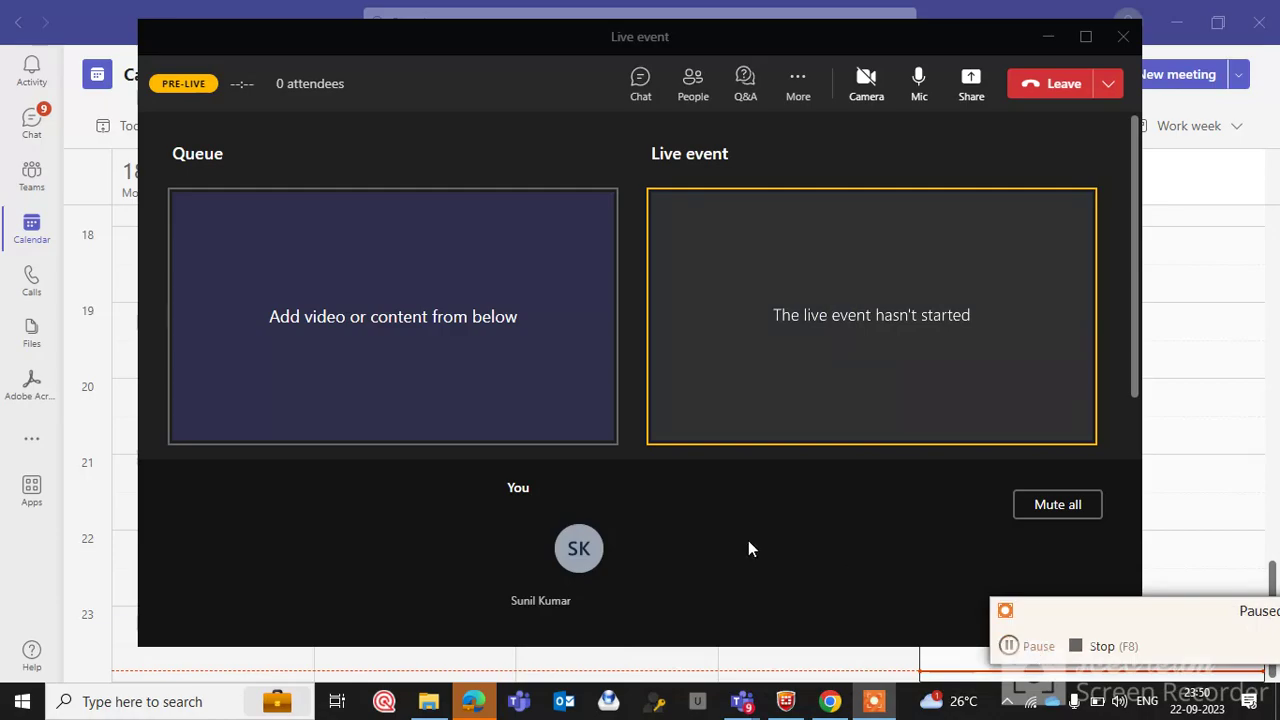